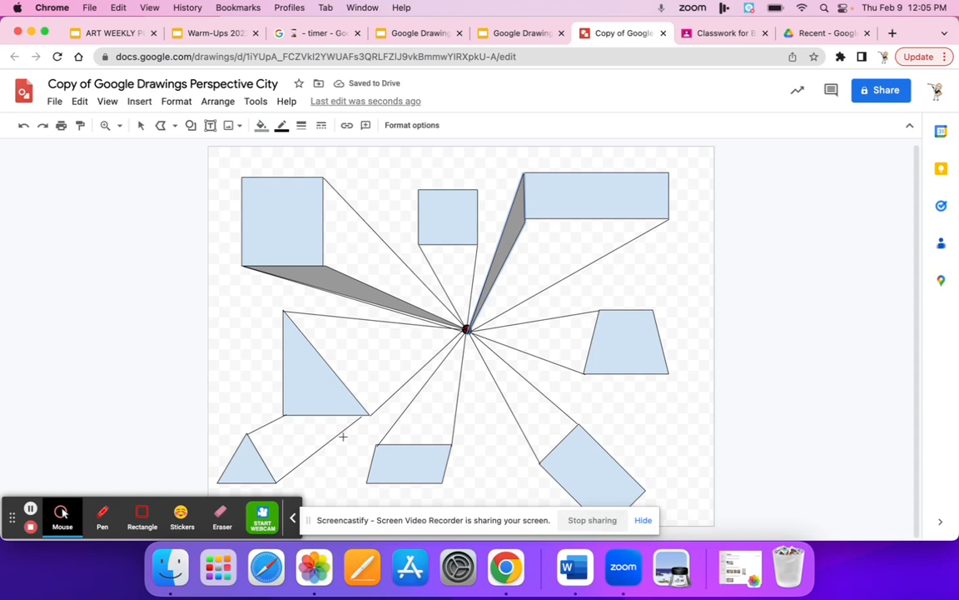
# Draw a closed gray polygon filling the side between the tilted rectangle's upper-left edge and the vanishing point
pyautogui.moveTo(466, 329); pyautogui.dragTo(579, 426)
pyautogui.click(539, 462)
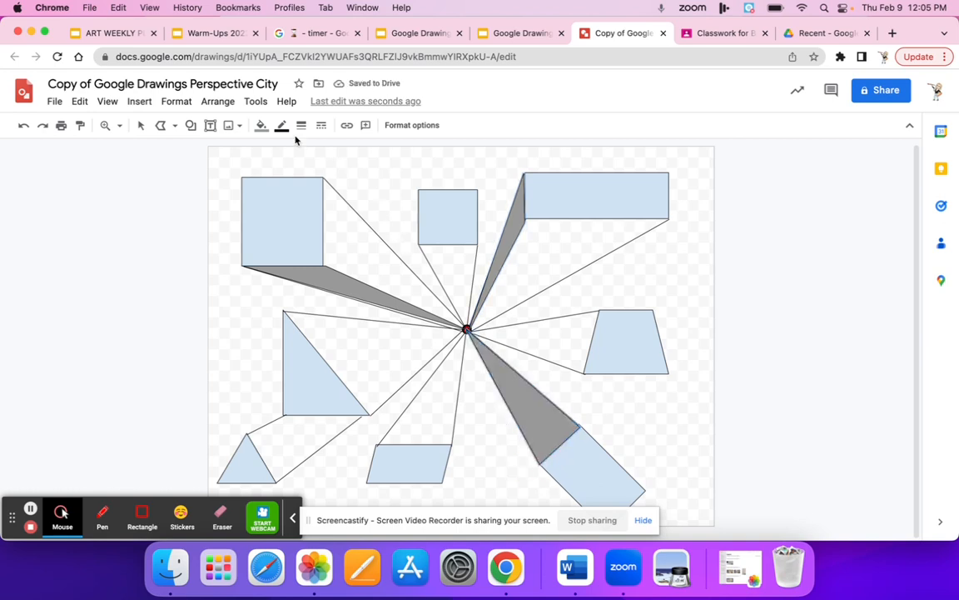
pyautogui.click(161, 127)
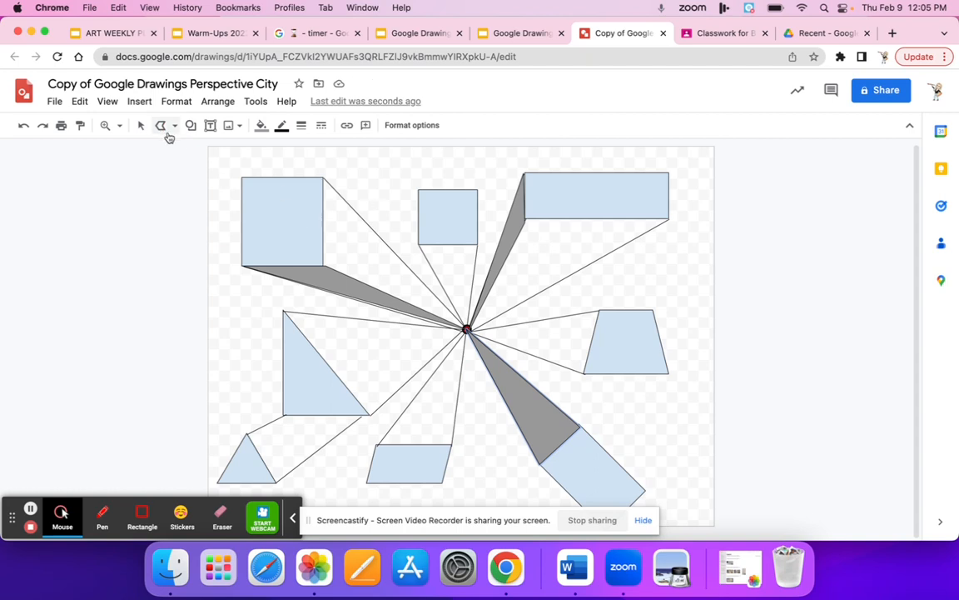
# Draw five horizontal lines across the side above the parallelogram, between its two converging lines, working up from the shape's top edge
pyautogui.click(105, 125)
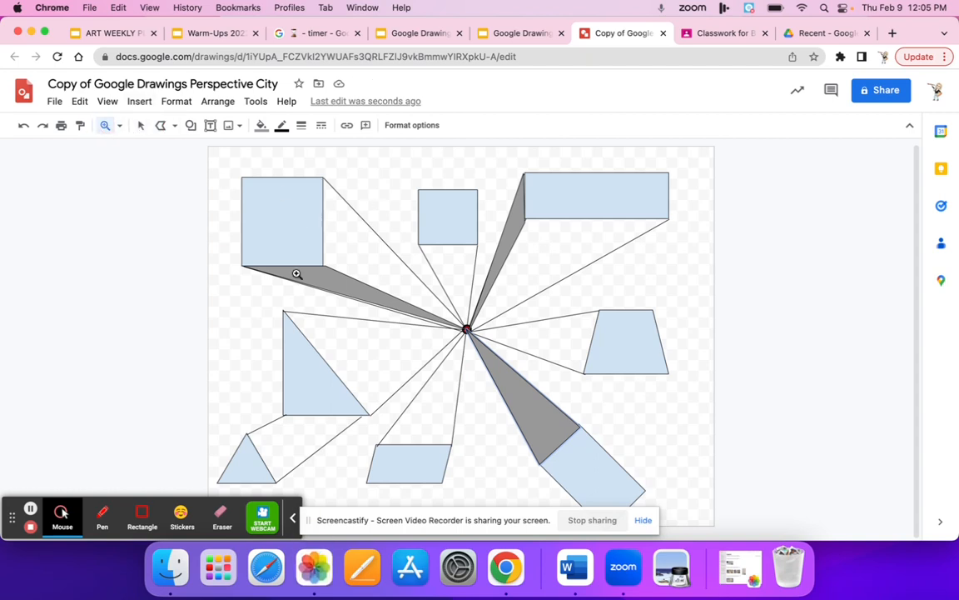
pyautogui.click(425, 434)
pyautogui.scroll(-2, 425, 434)
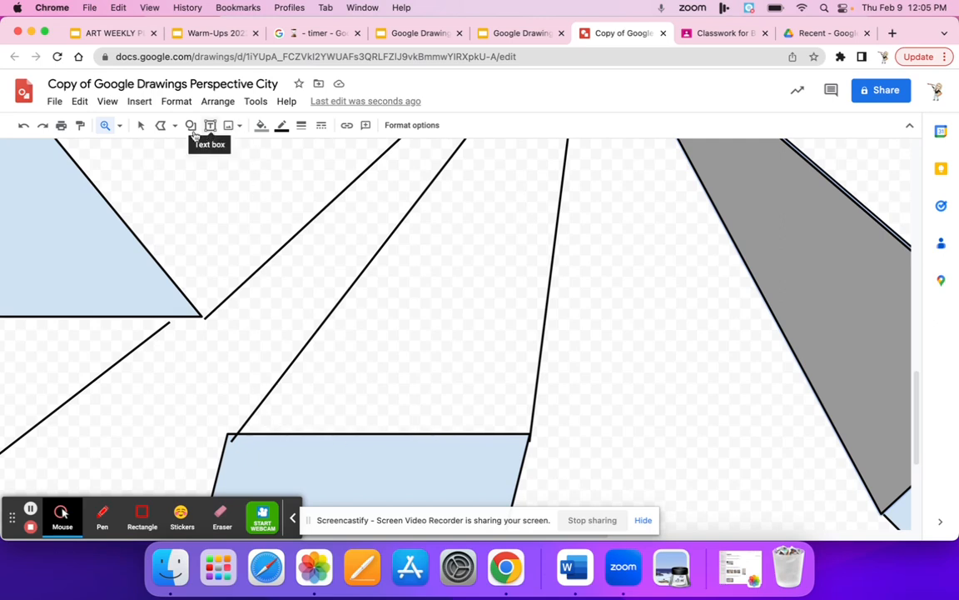
pyautogui.click(160, 126)
pyautogui.scroll(-3, 271, 429)
pyautogui.scroll(2, 270, 434)
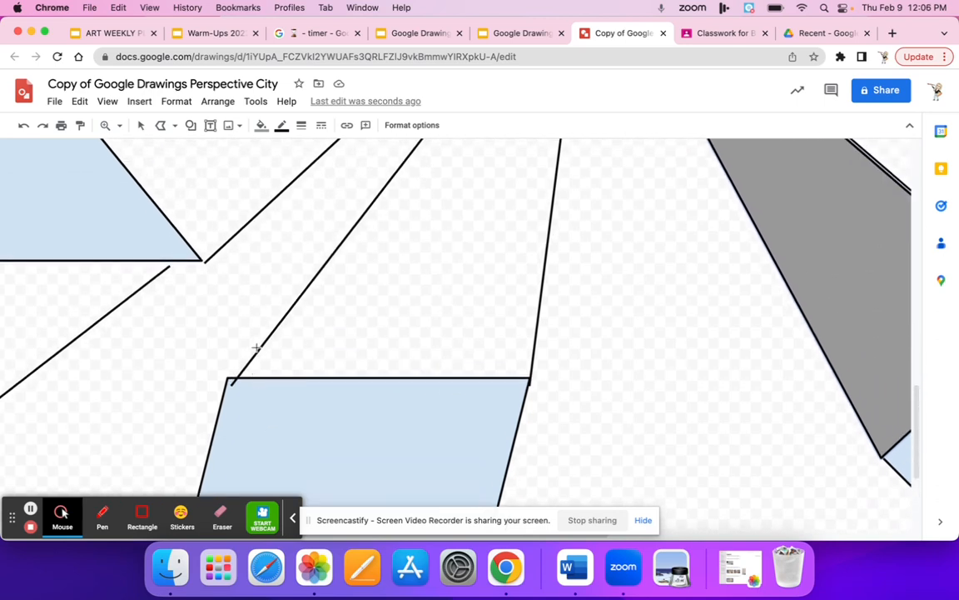
pyautogui.moveTo(267, 339); pyautogui.dragTo(537, 338)
pyautogui.moveTo(303, 291); pyautogui.dragTo(543, 289)
pyautogui.scroll(2, 412, 315)
pyautogui.moveTo(336, 326); pyautogui.dragTo(549, 326)
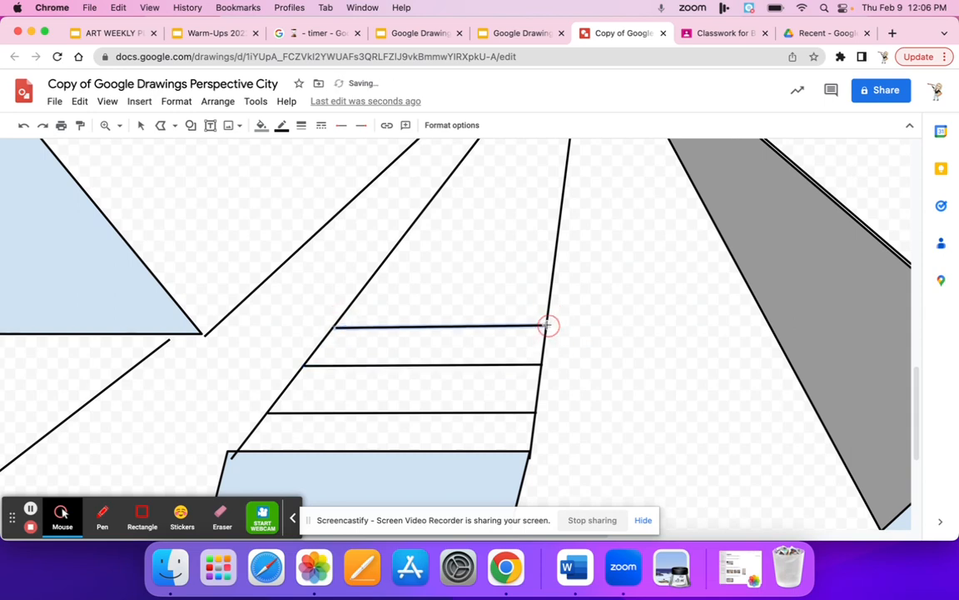
pyautogui.moveTo(364, 286); pyautogui.dragTo(551, 284)
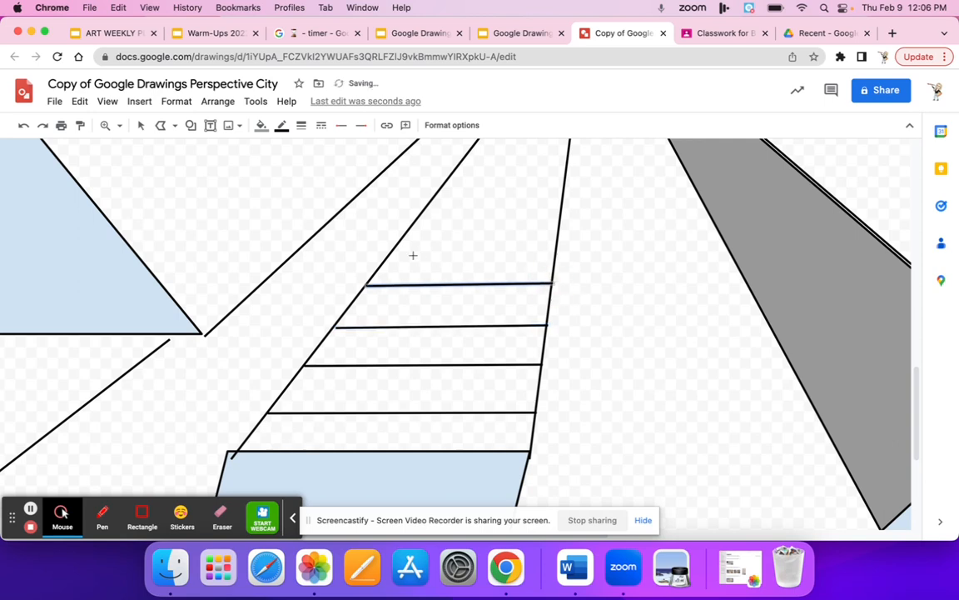
pyautogui.moveTo(396, 243); pyautogui.dragTo(562, 242)
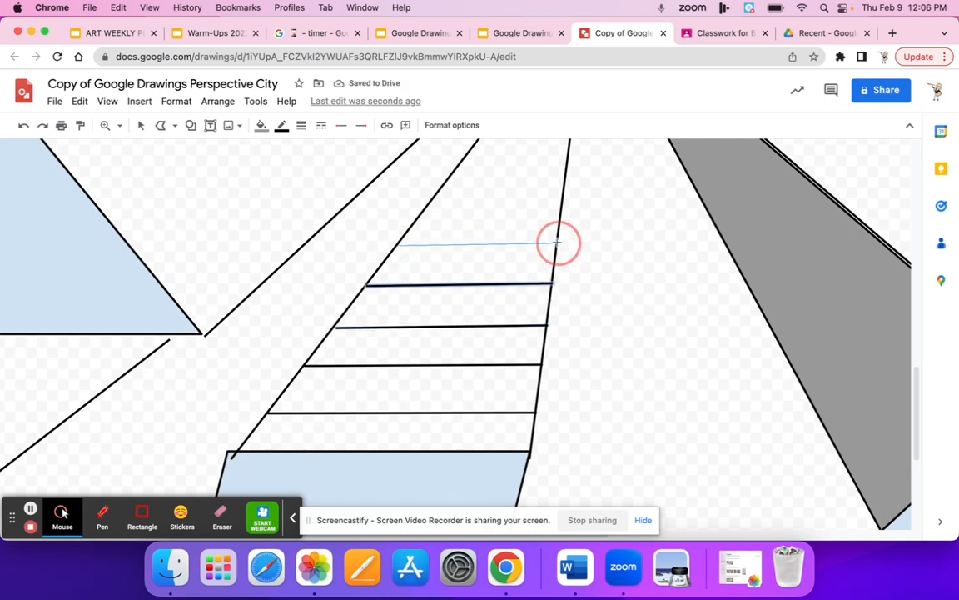
# Add six more, progressively shorter horizontal lines up the parallelogram's converging side toward the vanishing point
pyautogui.scroll(1, 557, 242)
pyautogui.scroll(1, 557, 241)
pyautogui.moveTo(430, 269); pyautogui.dragTo(562, 269)
pyautogui.scroll(3, 477, 298)
pyautogui.moveTo(463, 291); pyautogui.dragTo(570, 292)
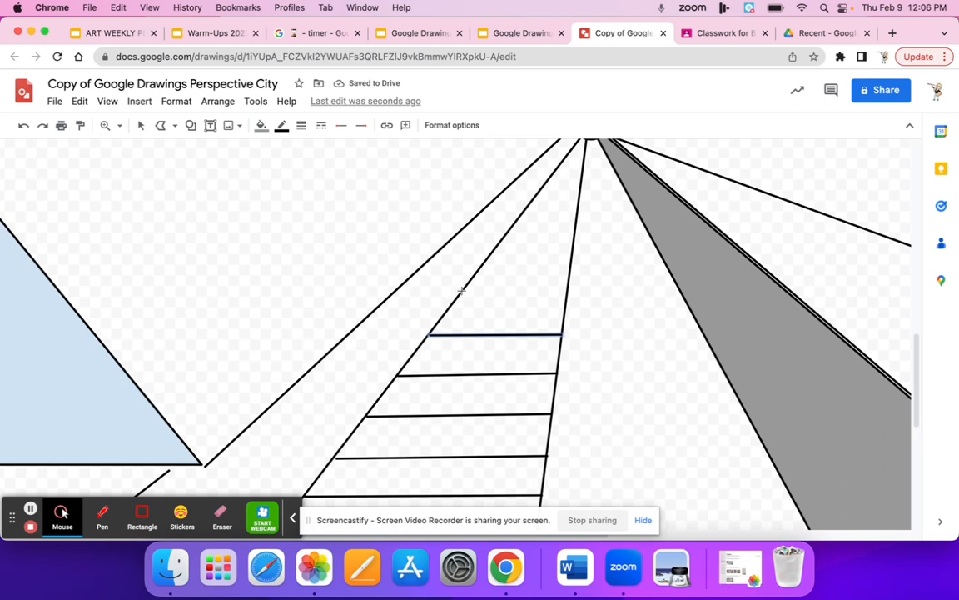
pyautogui.moveTo(464, 292); pyautogui.dragTo(567, 292)
pyautogui.moveTo(491, 250); pyautogui.dragTo(574, 249)
pyautogui.moveTo(518, 219); pyautogui.dragTo(577, 220)
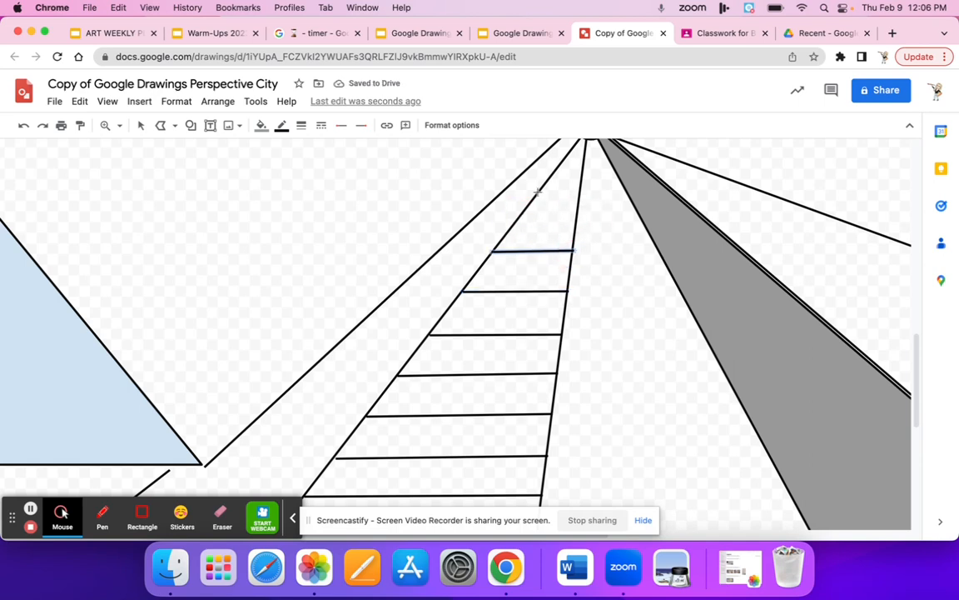
pyautogui.moveTo(516, 222)
pyautogui.mouseDown()
pyautogui.moveTo(574, 222)
pyautogui.moveTo(551, 197)
pyautogui.moveTo(577, 201)
pyautogui.moveTo(581, 177)
pyautogui.mouseUp()
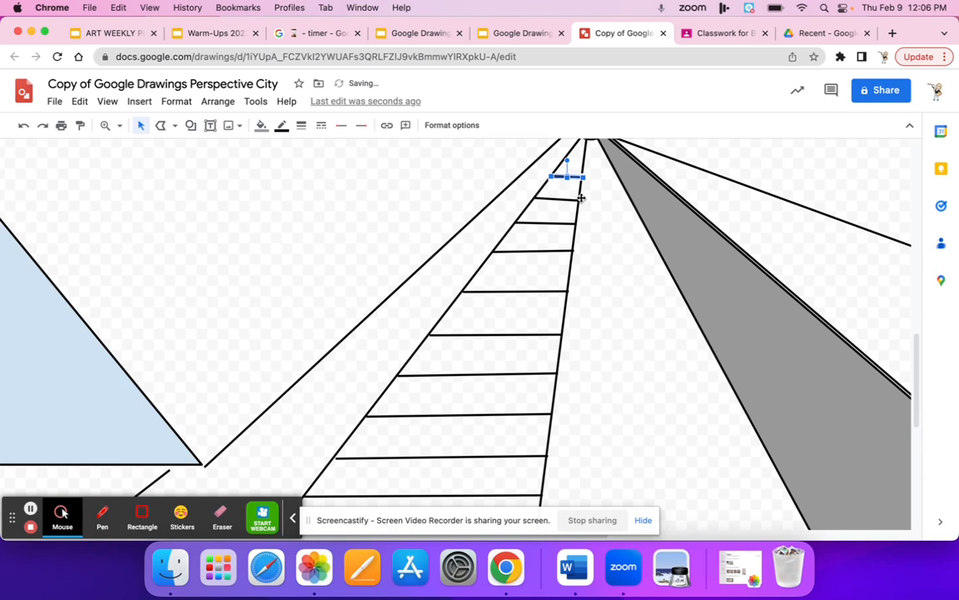
# Adjust the right end of the second horizontal line below the vanishing point so it meets the converging line, and return to the whole drawing
pyautogui.click(568, 196)
pyautogui.moveTo(578, 199); pyautogui.dragTo(578, 198)
pyautogui.click(578, 198)
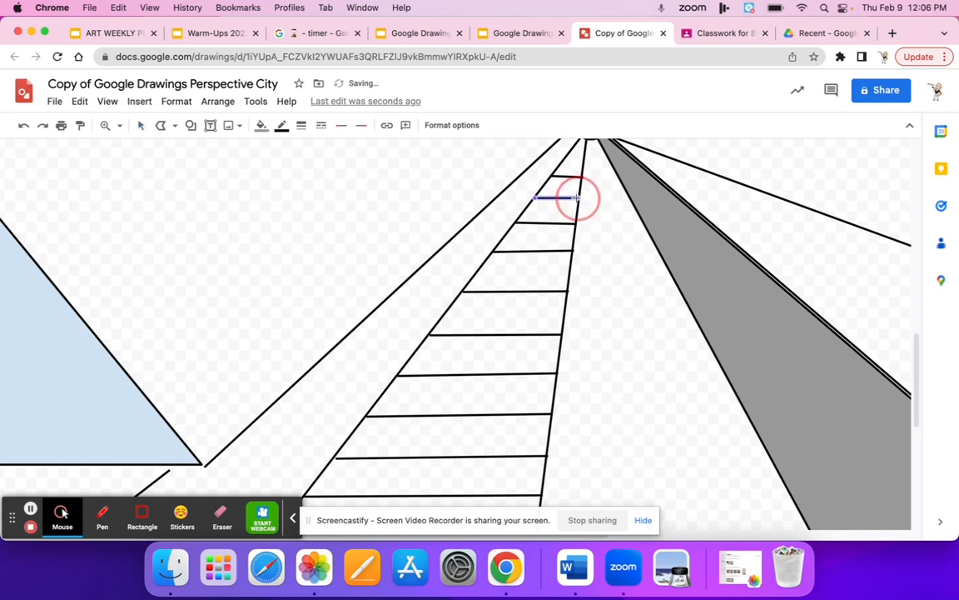
pyautogui.click(106, 124)
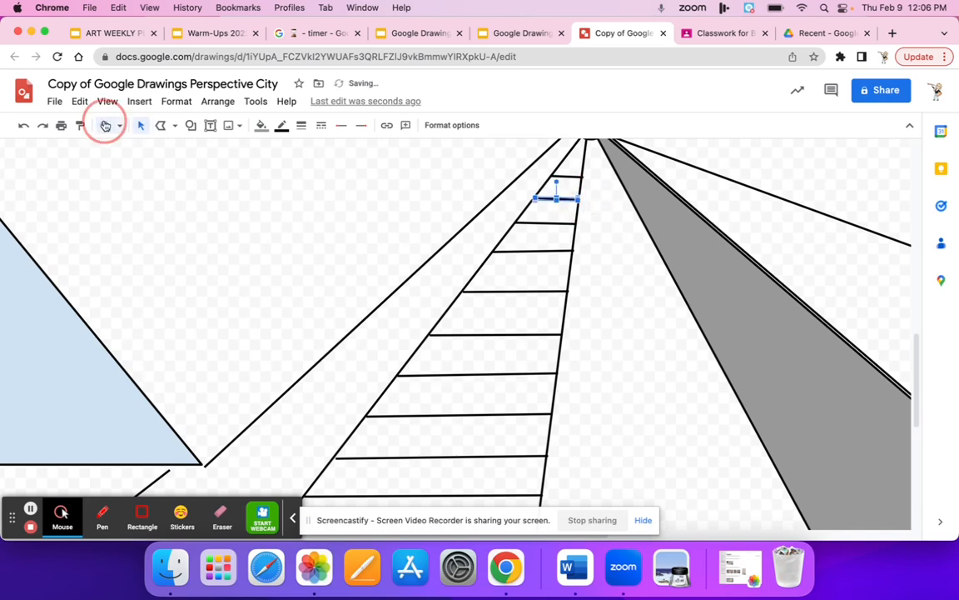
pyautogui.click(516, 214)
pyautogui.scroll(2, 515, 212)
pyautogui.click(140, 125)
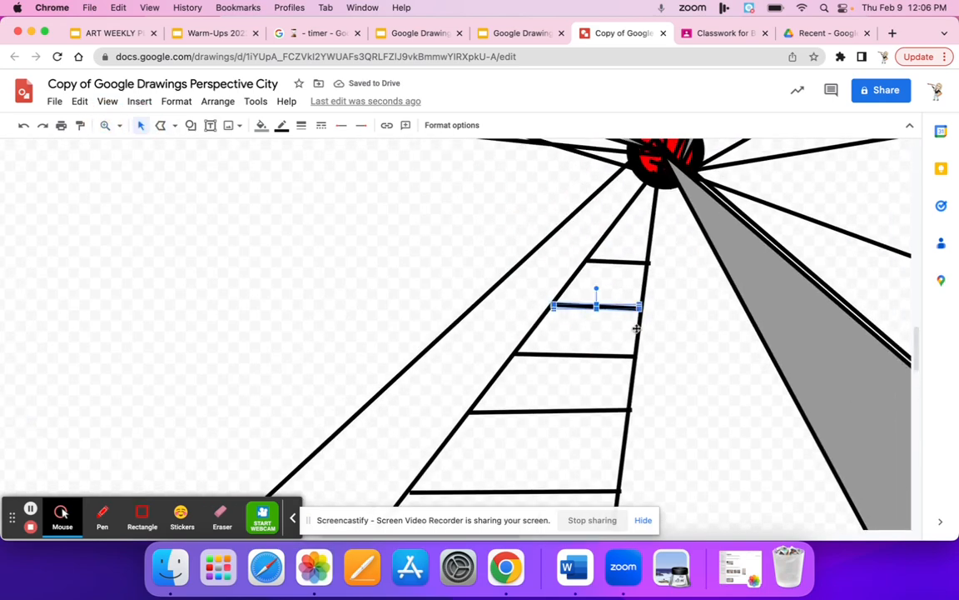
pyautogui.moveTo(640, 307); pyautogui.dragTo(637, 307)
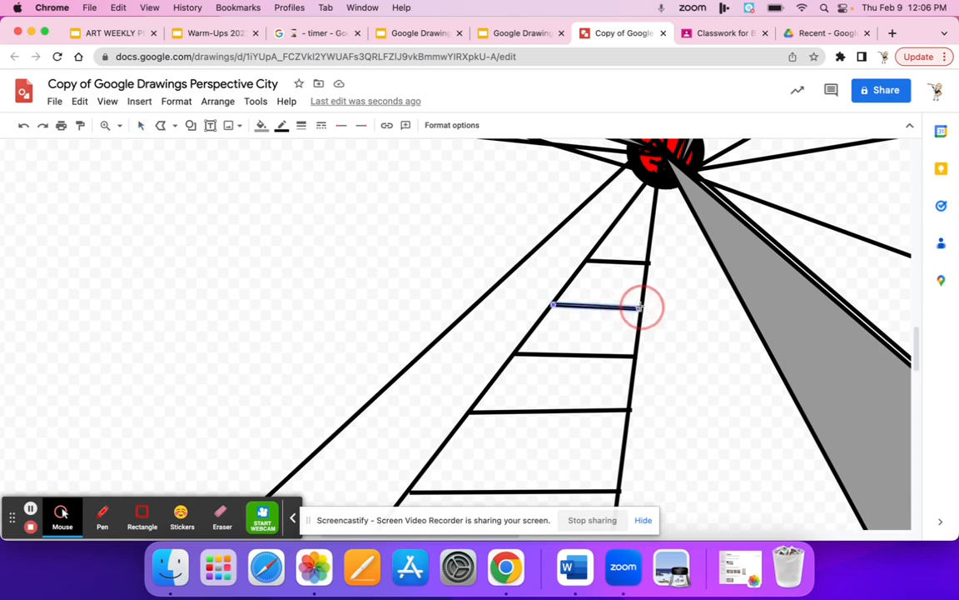
pyautogui.click(107, 125)
pyautogui.click(125, 149)
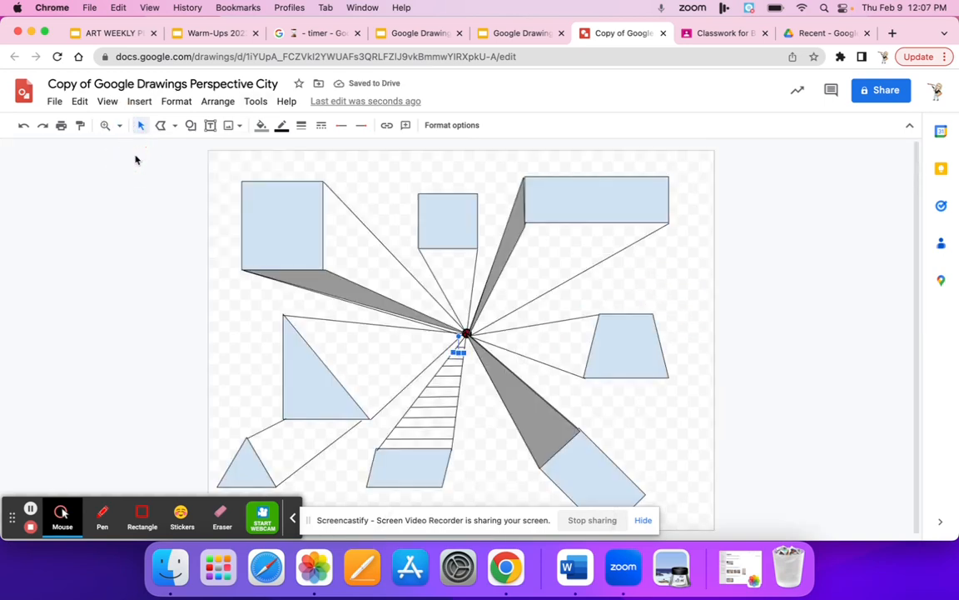
pyautogui.click(721, 418)
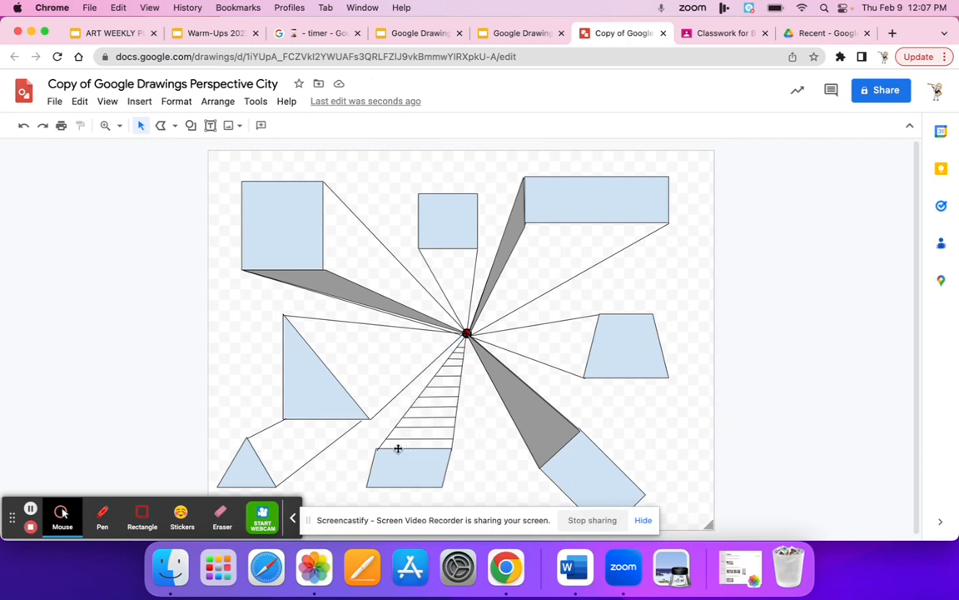
# Draw three lines from the parallelogram's top edge to the vanishing point, crossing the horizontal lines to form a window grid
pyautogui.click(105, 125)
pyautogui.click(302, 300)
pyautogui.click(160, 125)
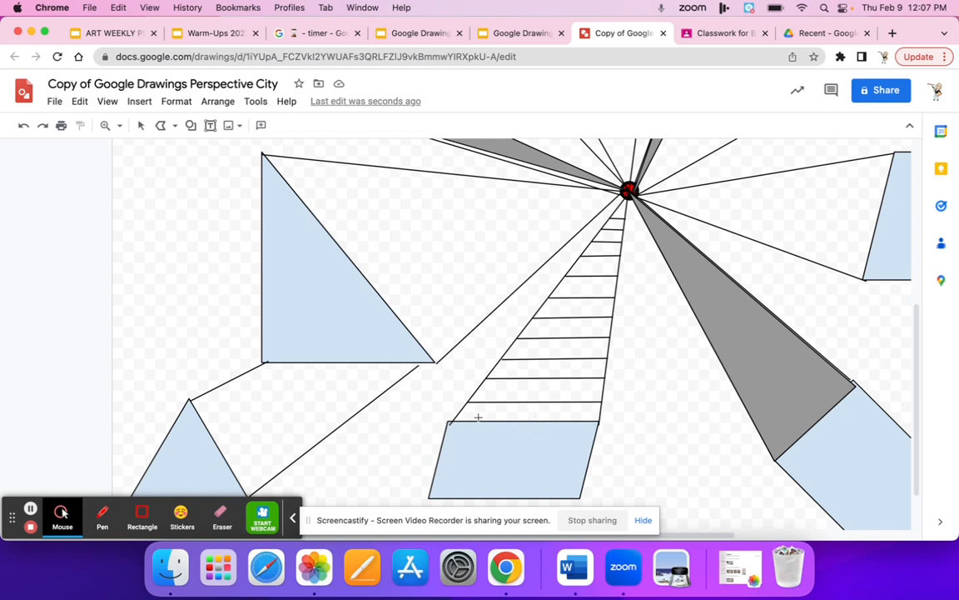
pyautogui.moveTo(486, 421); pyautogui.dragTo(628, 189)
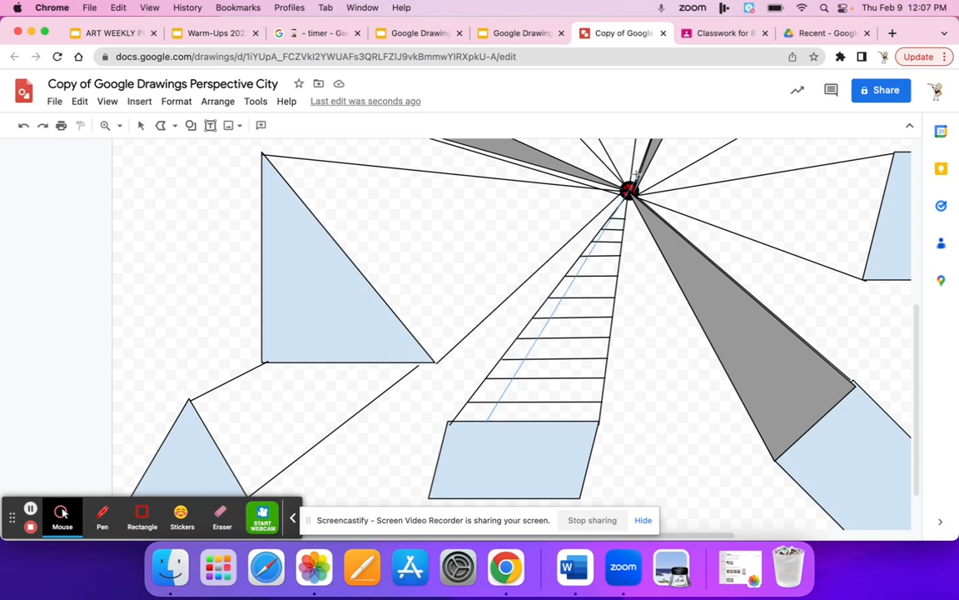
pyautogui.click(629, 190)
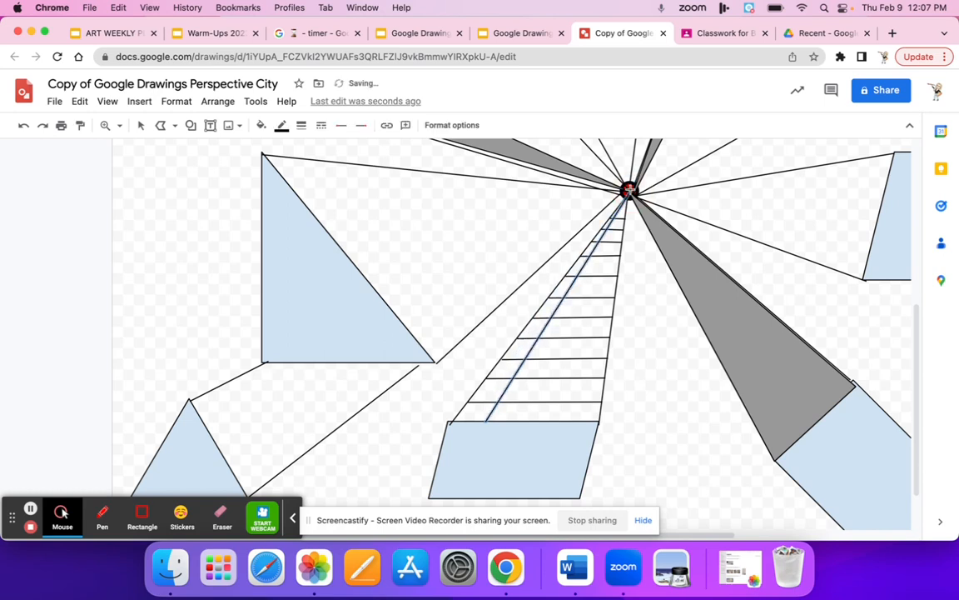
pyautogui.moveTo(526, 421); pyautogui.dragTo(629, 190)
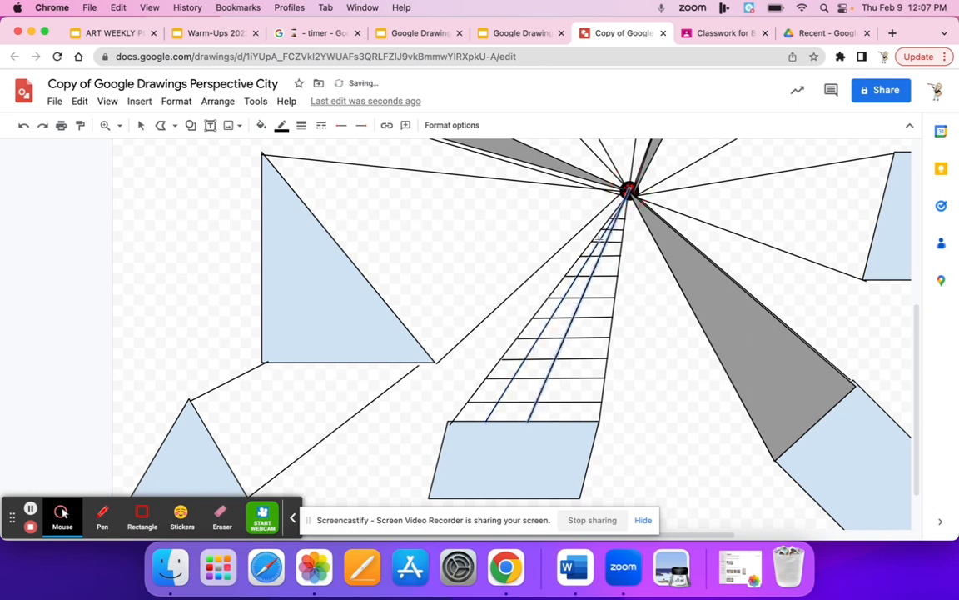
pyautogui.moveTo(573, 418)
pyautogui.mouseDown()
pyautogui.moveTo(549, 190)
pyautogui.moveTo(566, 170)
pyautogui.moveTo(629, 190)
pyautogui.mouseUp()
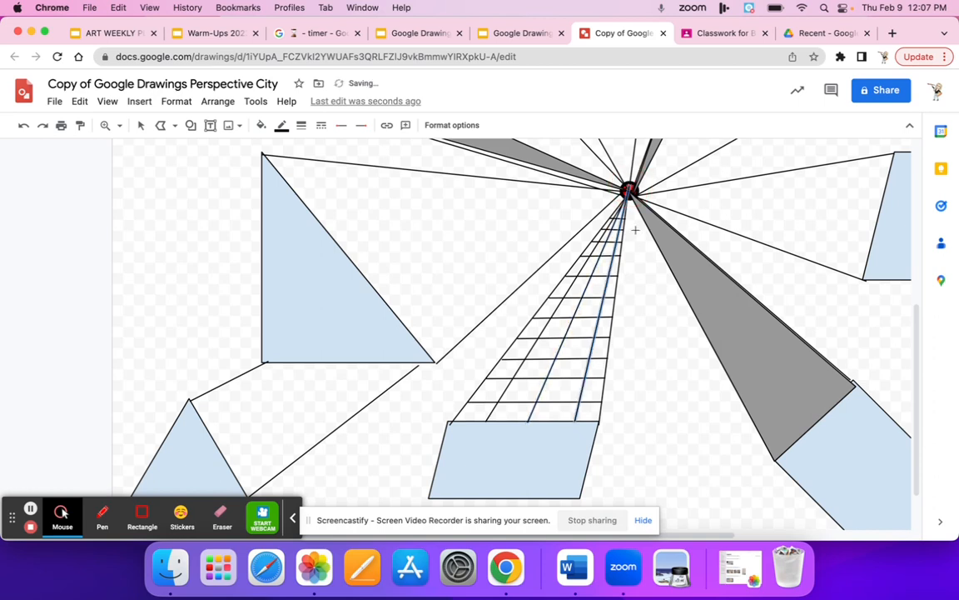
pyautogui.click(141, 124)
pyautogui.click(417, 425)
pyautogui.scroll(3, 640, 487)
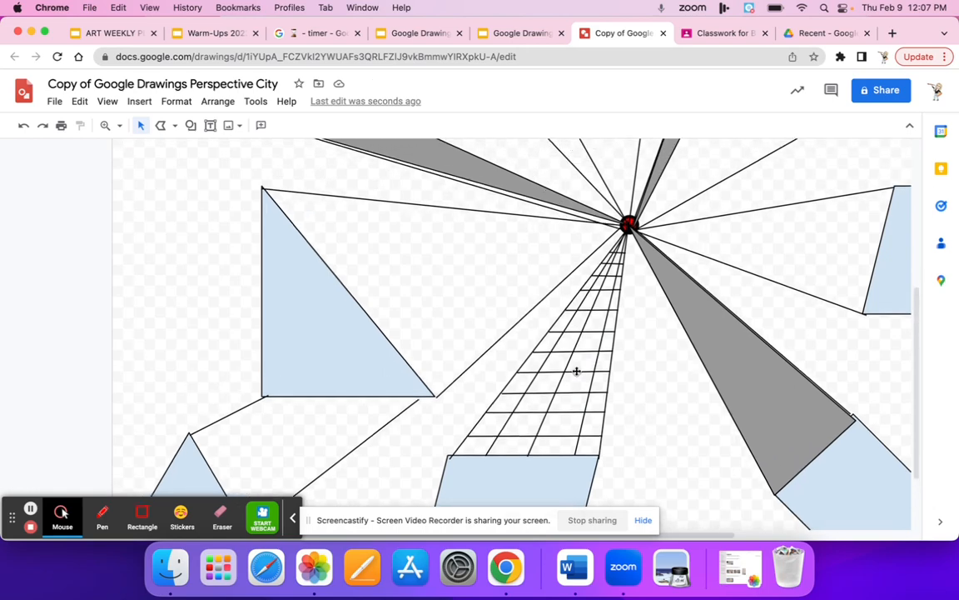
pyautogui.scroll(5, 577, 370)
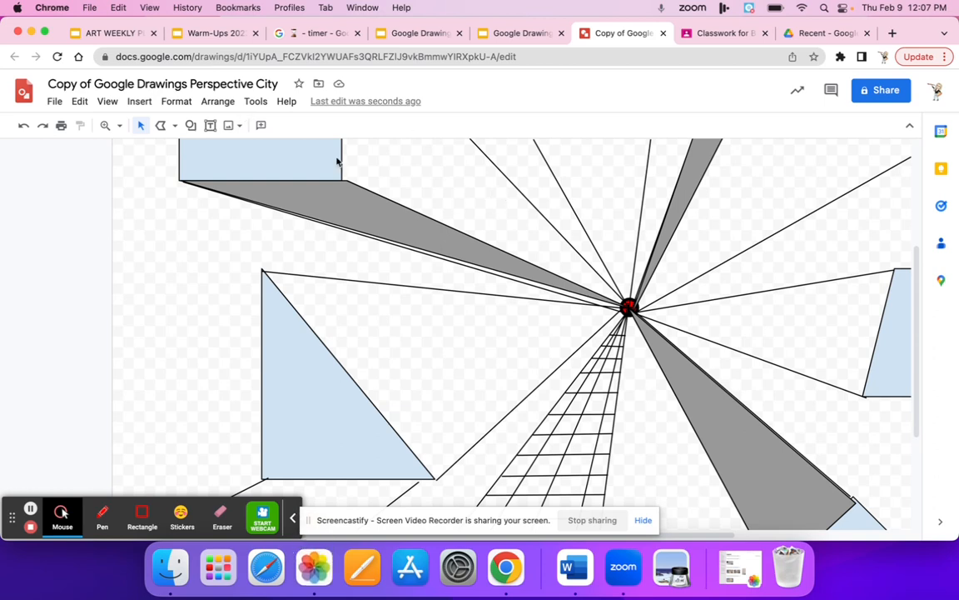
pyautogui.click(161, 125)
pyautogui.moveTo(362, 338); pyautogui.dragTo(410, 396)
pyautogui.click(412, 398)
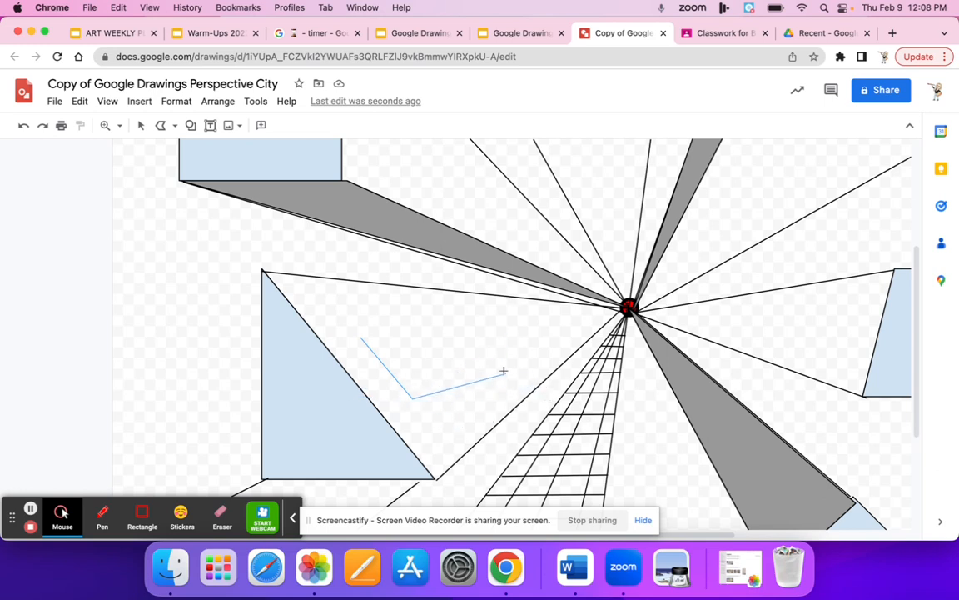
pyautogui.click(501, 345)
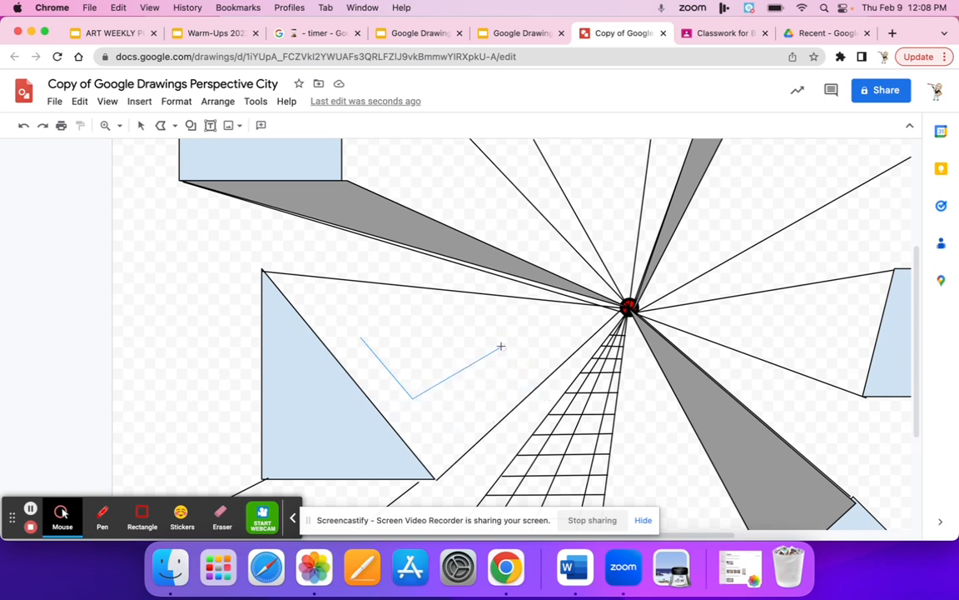
pyautogui.click(477, 312)
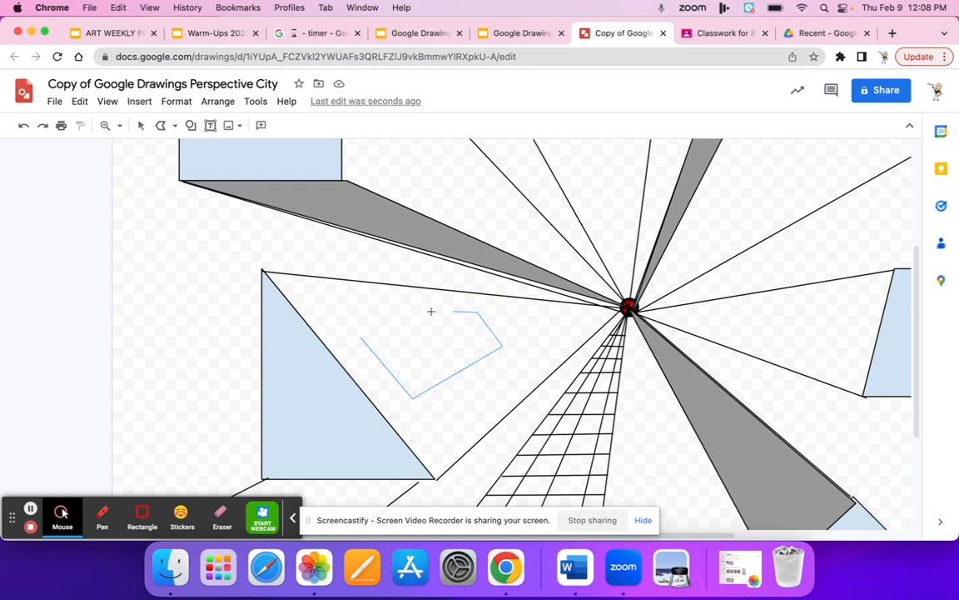
pyautogui.click(348, 308)
pyautogui.click(414, 397)
pyautogui.click(342, 309)
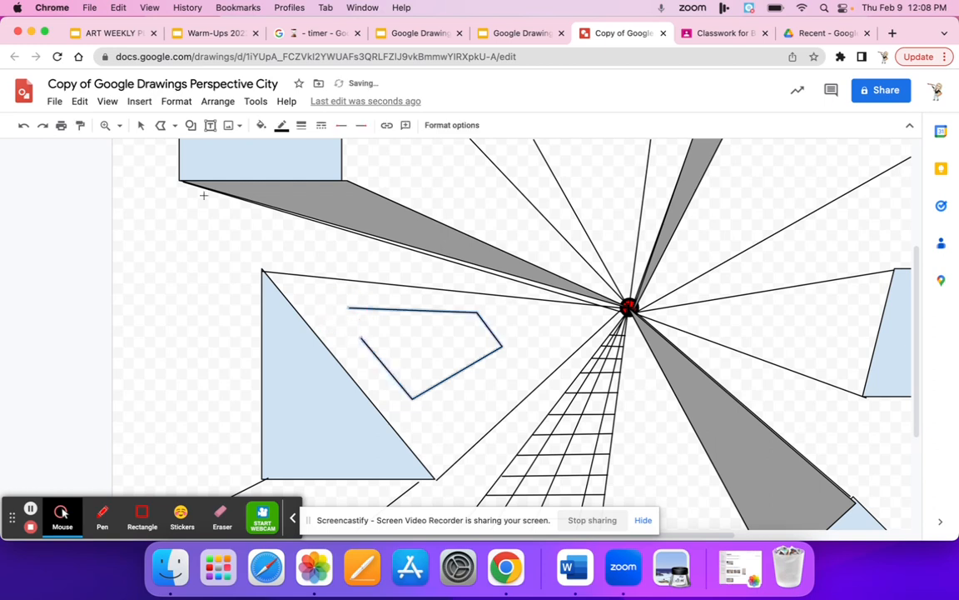
pyautogui.press('Delete')
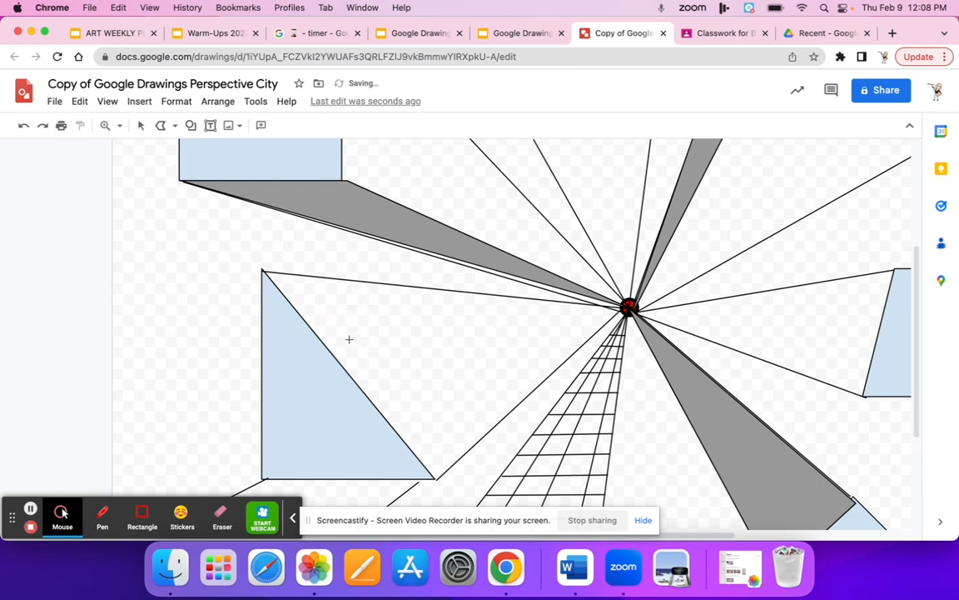
# Draw a closed five-point window shape inside the large triangle's receding side, with one edge parallel to the triangle's sloping edge
pyautogui.moveTo(348, 338); pyautogui.dragTo(405, 409)
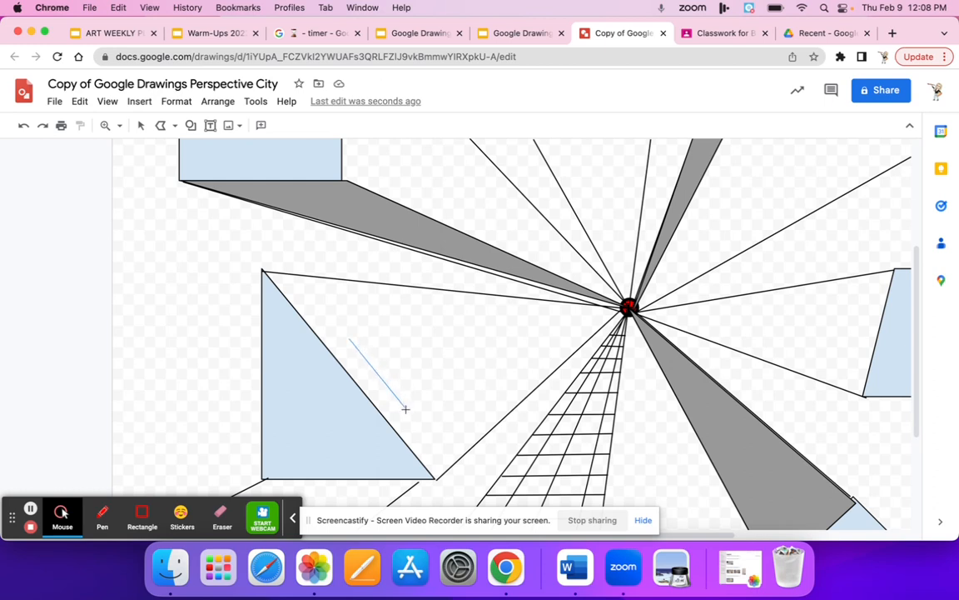
pyautogui.click(405, 409)
pyautogui.click(491, 311)
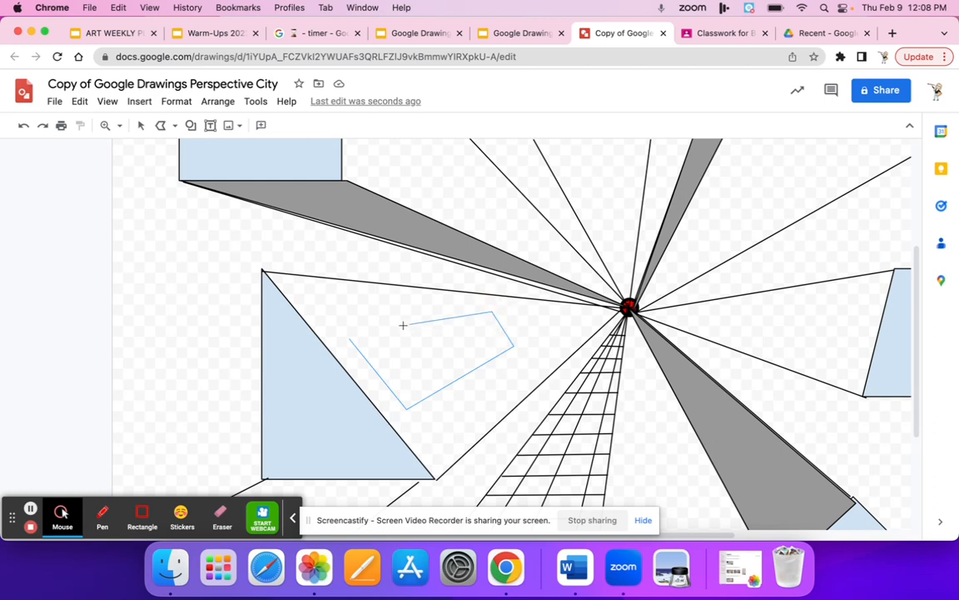
pyautogui.click(323, 305)
pyautogui.click(347, 336)
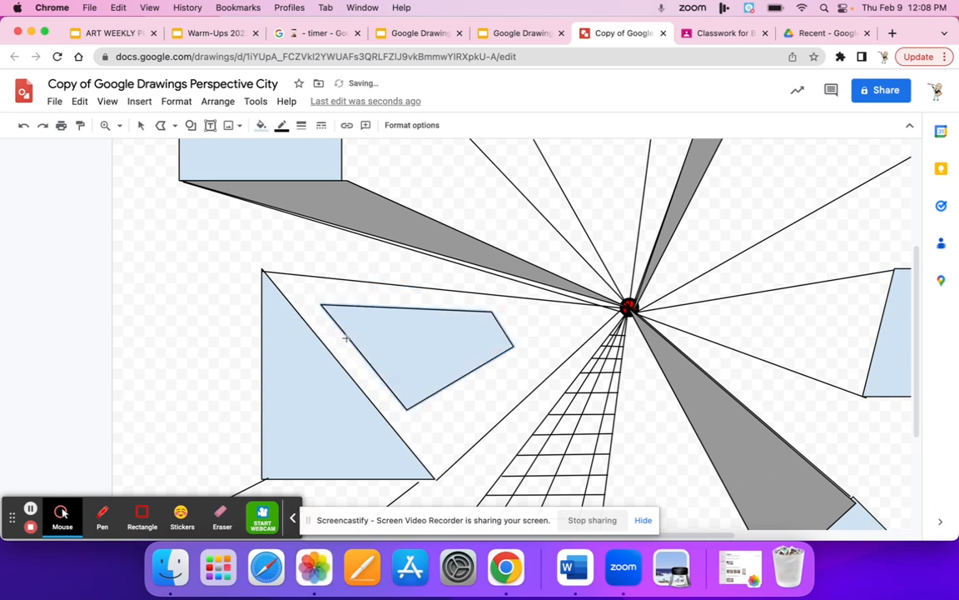
# Edit the window shape's points, moving its two upper corners slightly down and inward to refine the perspective
pyautogui.click(372, 315)
pyautogui.doubleClick(394, 336)
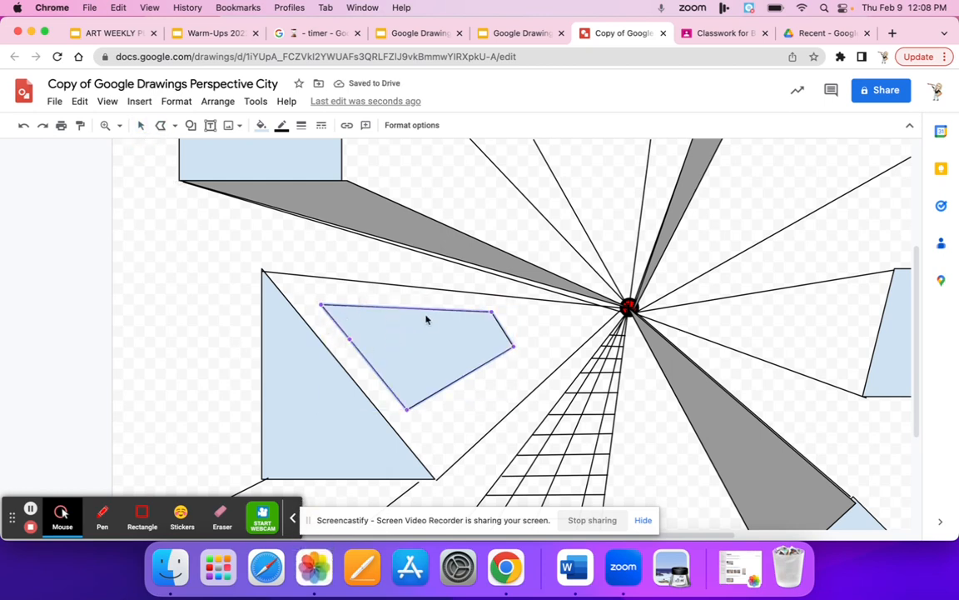
pyautogui.moveTo(320, 305); pyautogui.dragTo(333, 319)
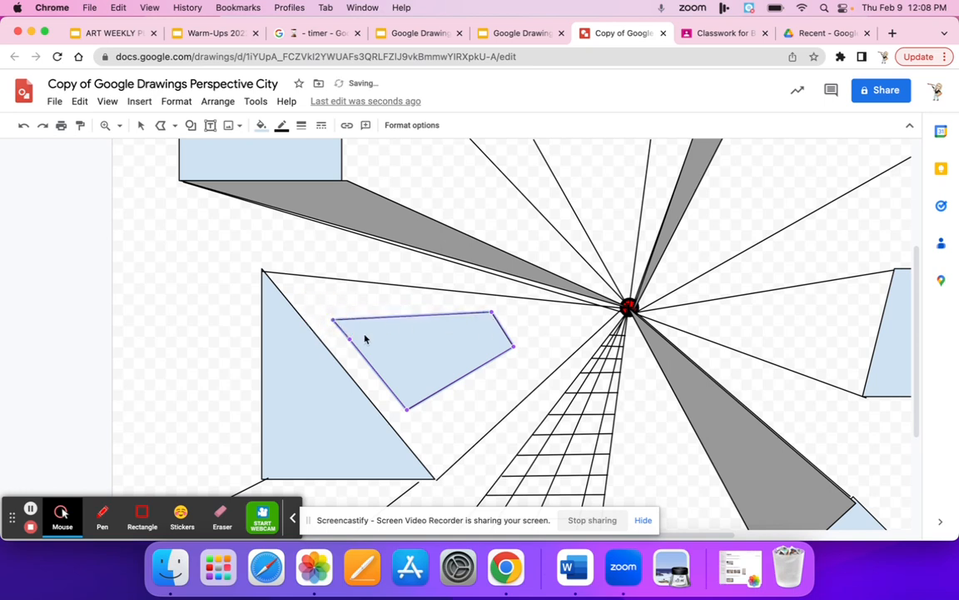
pyautogui.moveTo(491, 313); pyautogui.dragTo(494, 322)
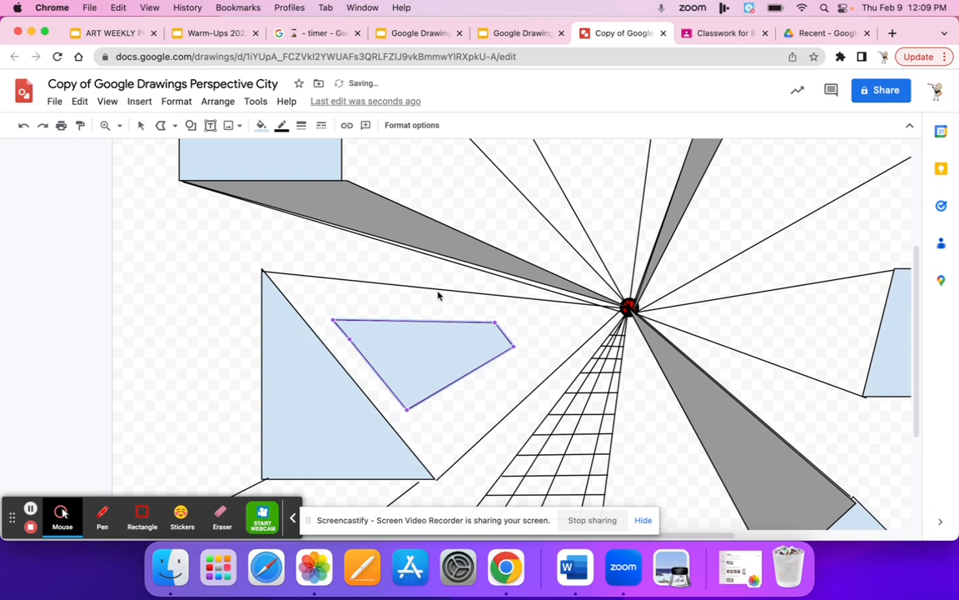
# Move the window shape's upper-right corner slightly down, finish editing its points, and return to the whole drawing
pyautogui.moveTo(494, 323); pyautogui.dragTo(495, 325)
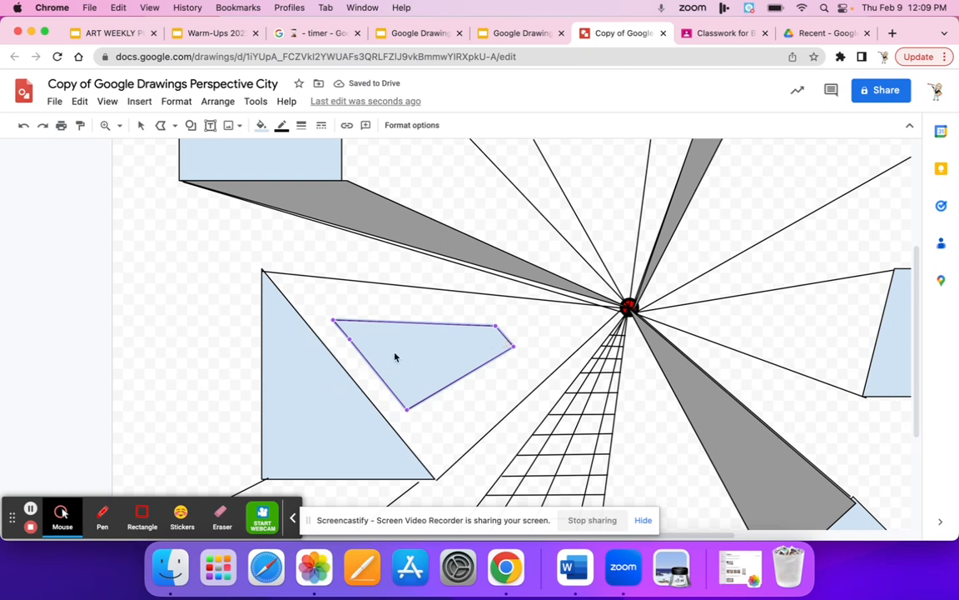
pyautogui.press('Escape')
pyautogui.click(507, 398)
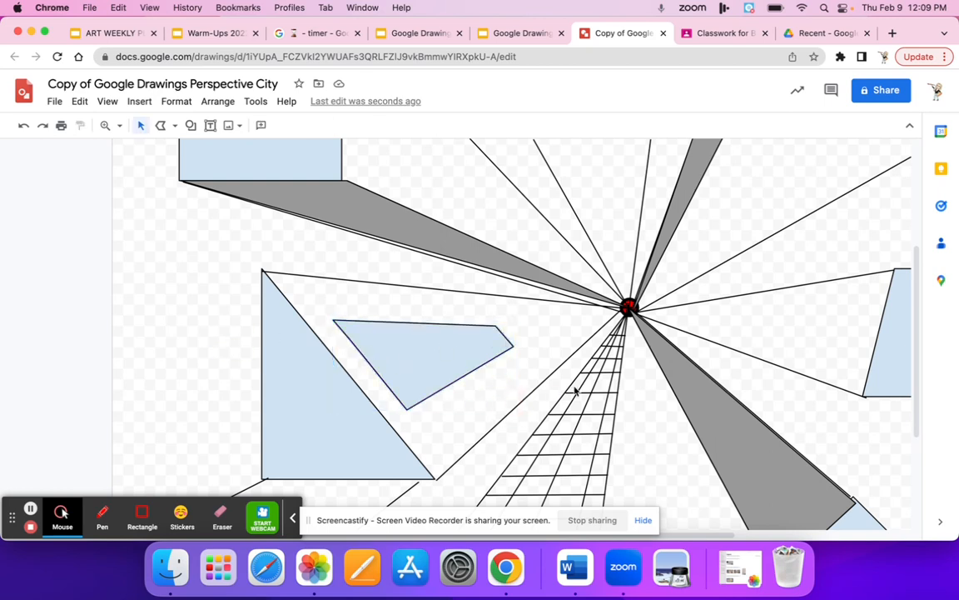
pyautogui.click(119, 125)
pyautogui.click(152, 147)
pyautogui.click(243, 293)
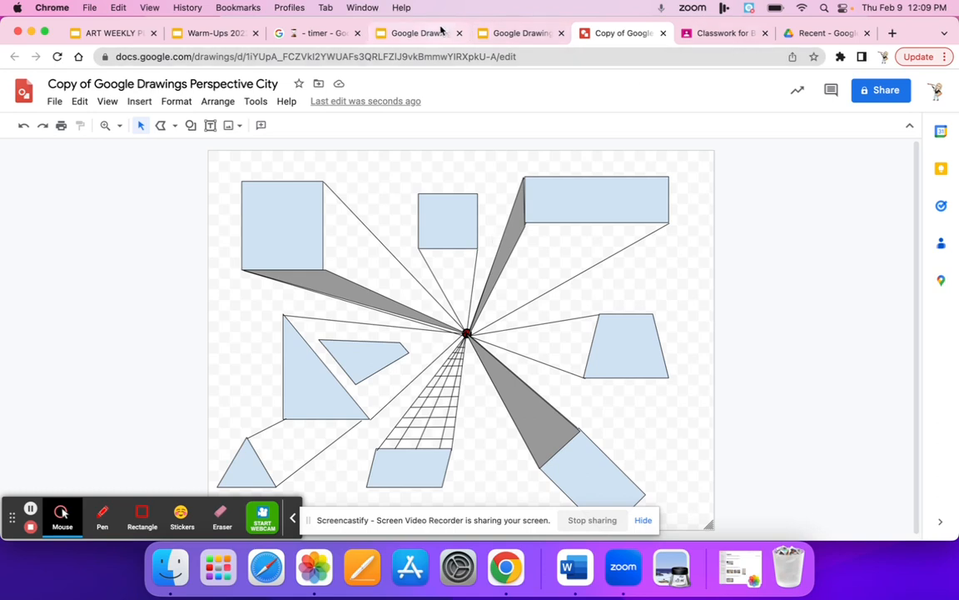
# Check the example city in the slides, return to the drawing, and fill the window shape with the gray of the shaded building sides
pyautogui.click(512, 33)
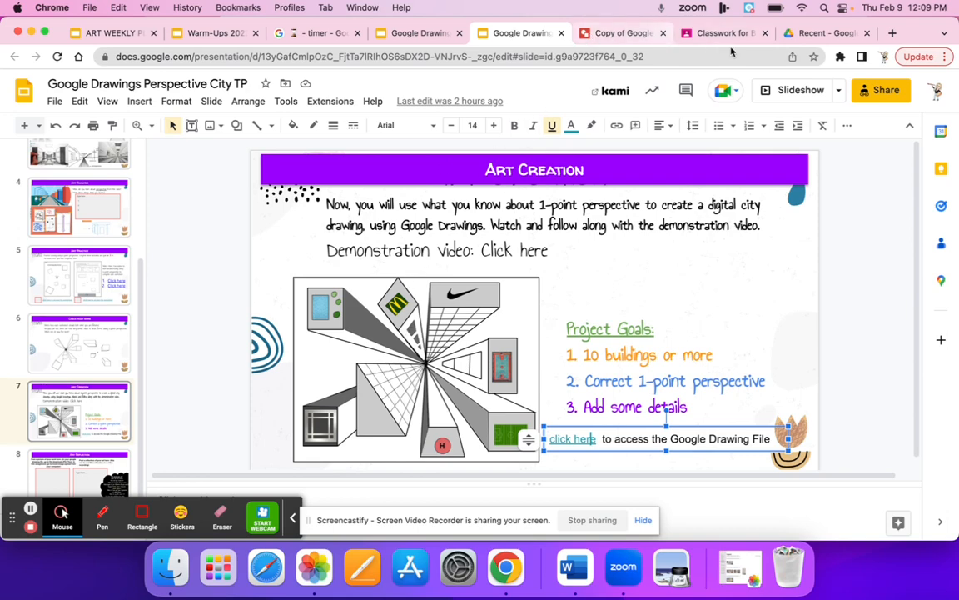
pyautogui.click(617, 34)
pyautogui.click(396, 345)
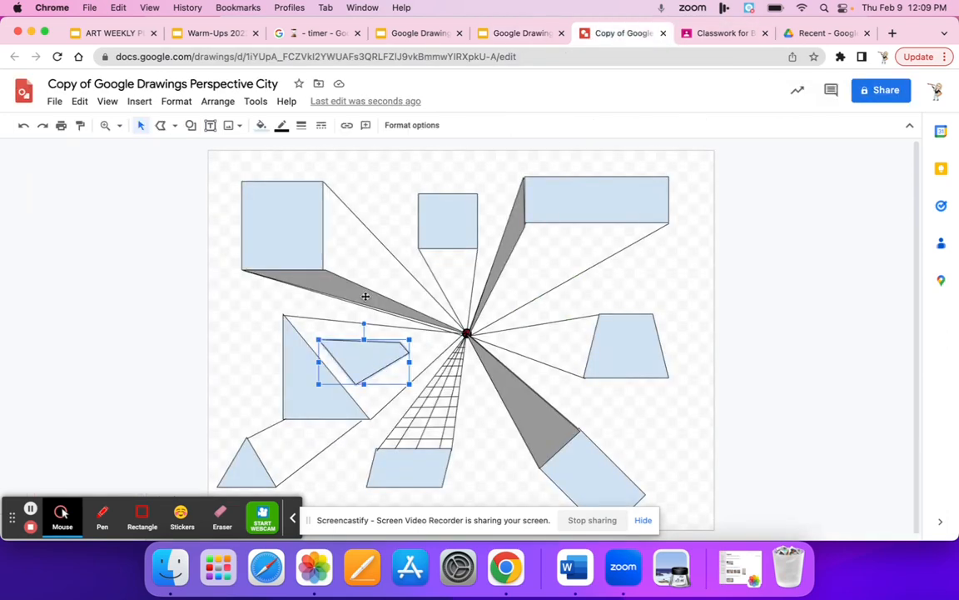
pyautogui.click(261, 125)
pyautogui.click(284, 214)
pyautogui.click(178, 286)
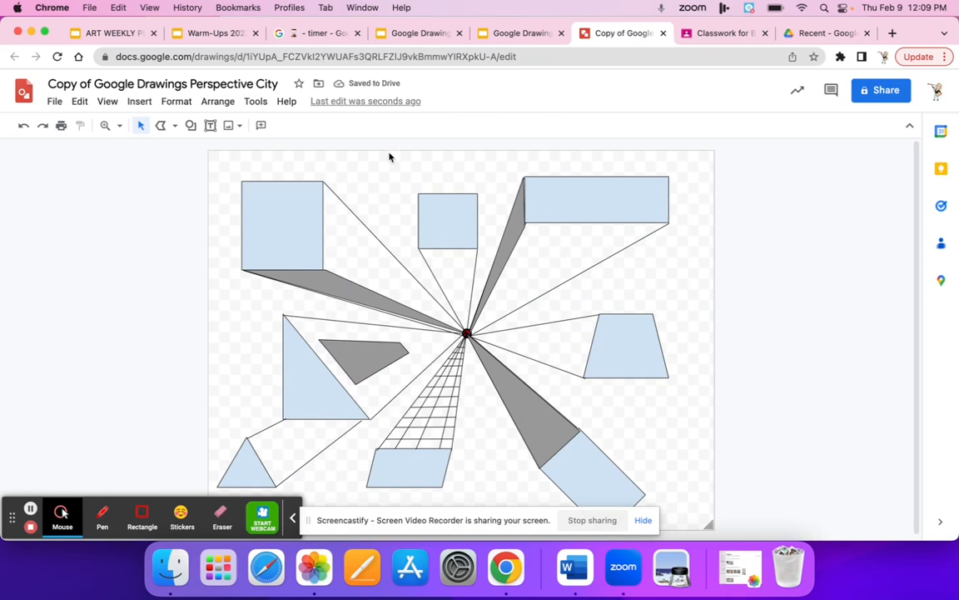
# Switch to the Google Slides lesson and examine the example city's rooftop images, window shapes and grids up close
pyautogui.click(521, 34)
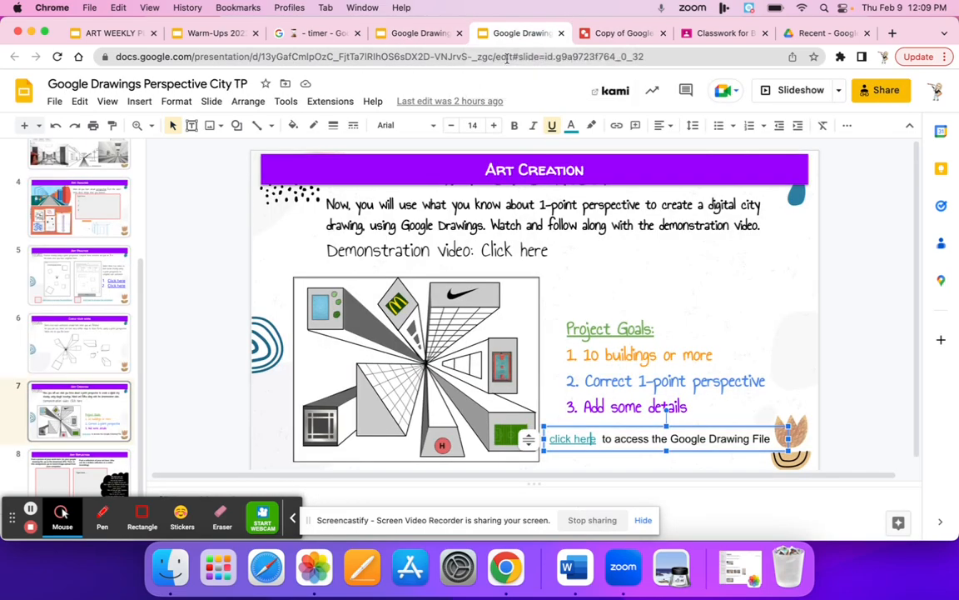
pyautogui.click(137, 125)
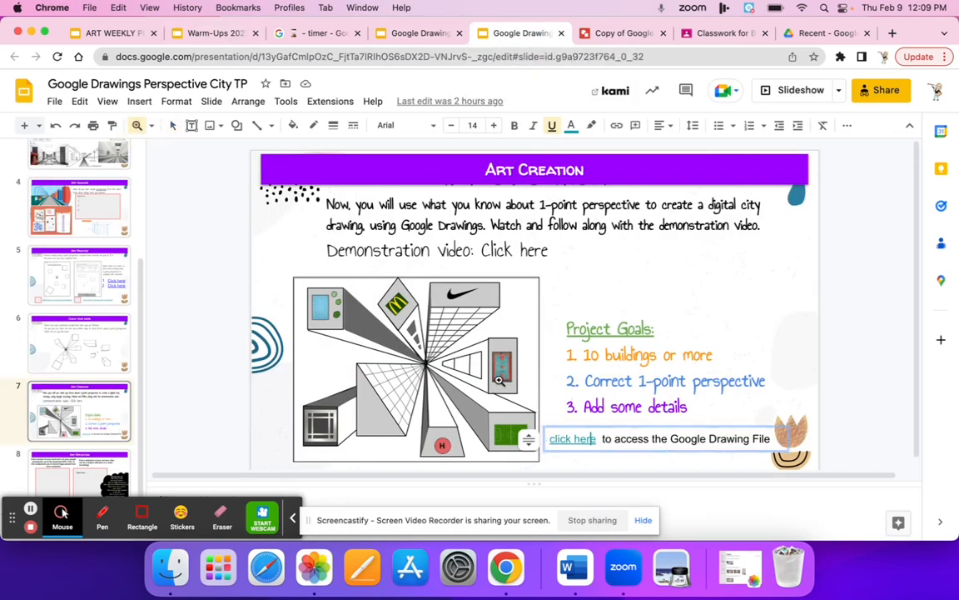
pyautogui.click(450, 343)
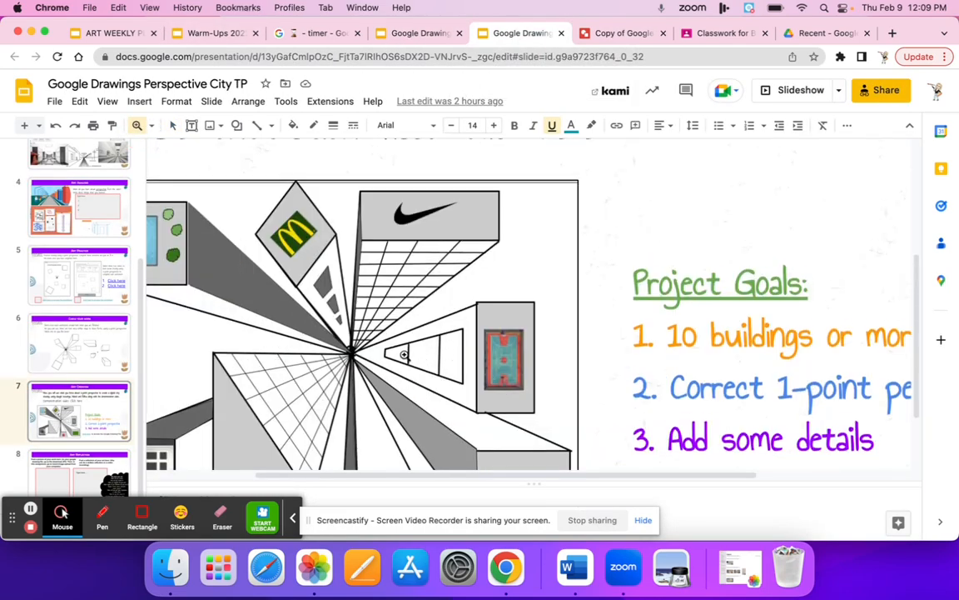
pyautogui.scroll(-2, 391, 362)
pyautogui.scroll(-2, 391, 362)
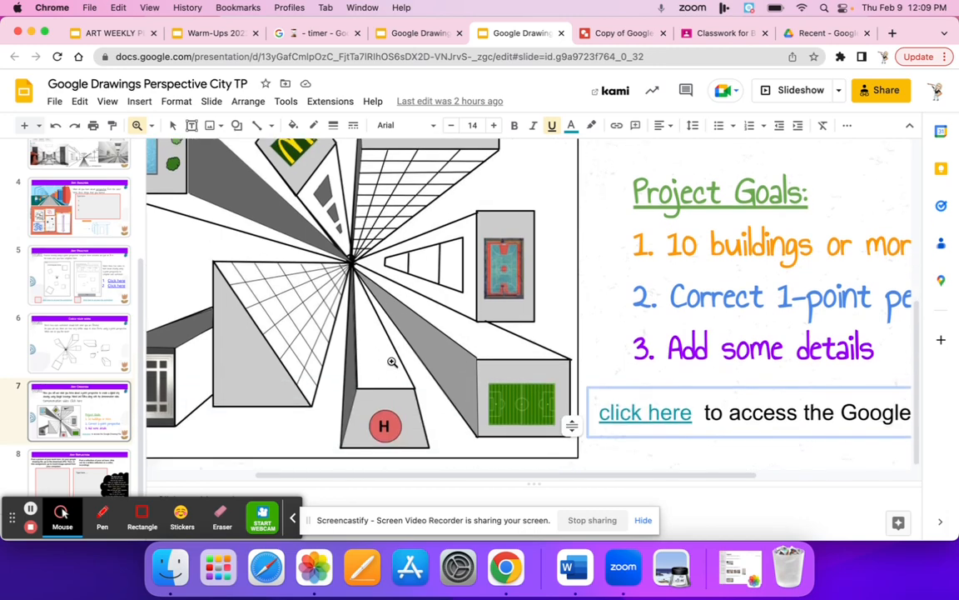
pyautogui.hscroll(-3, 391, 362)
pyautogui.scroll(2, 392, 362)
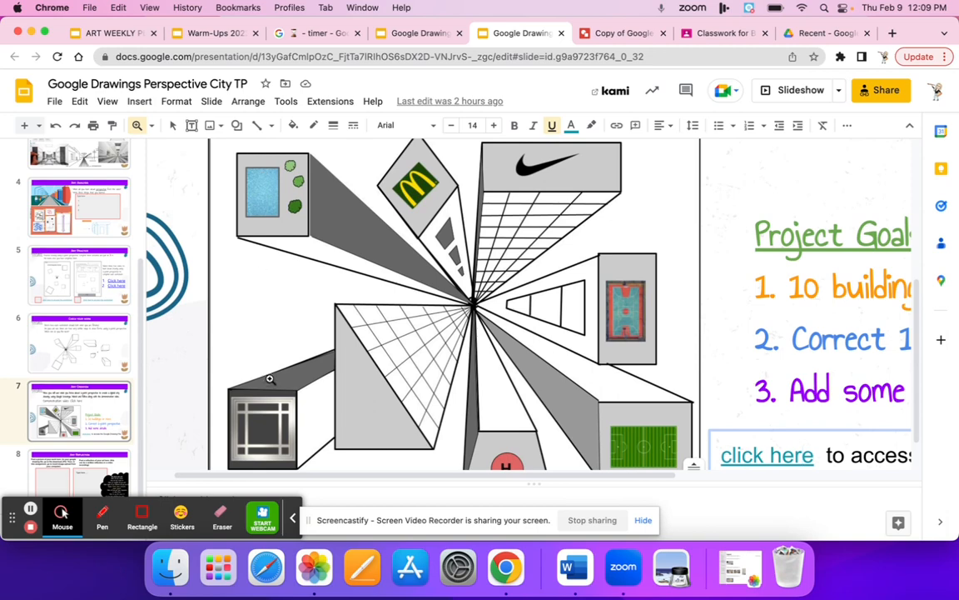
pyautogui.scroll(2, 512, 310)
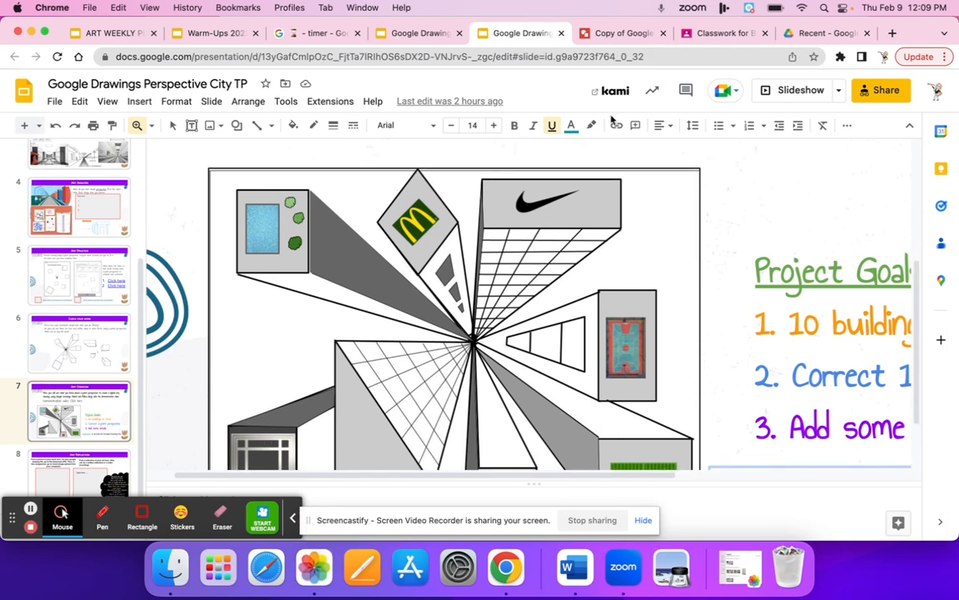
# Return to the Google Drawings perspective city and search the web for a "pool" image to insert
pyautogui.click(623, 33)
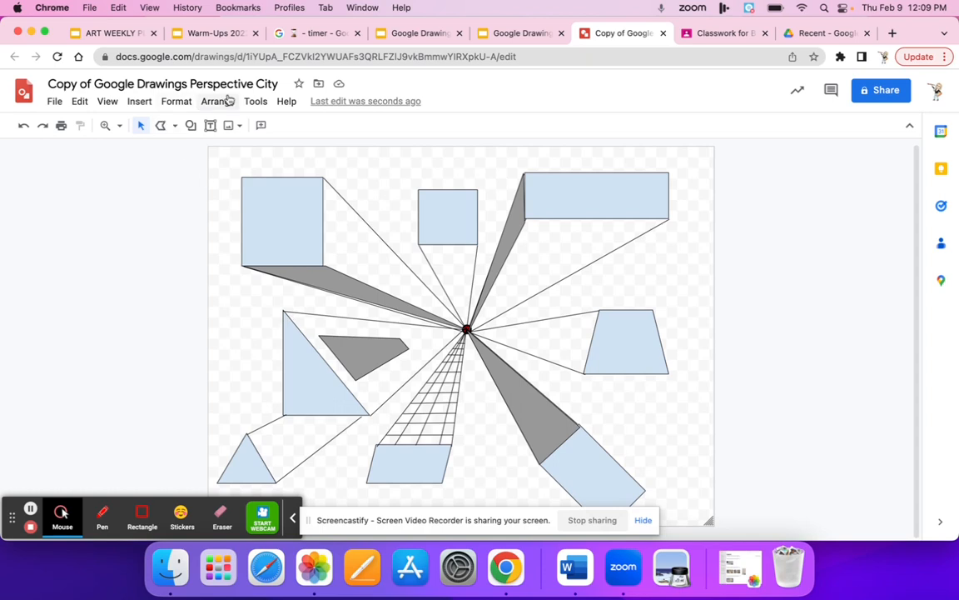
pyautogui.click(139, 100)
pyautogui.moveTo(273, 124)
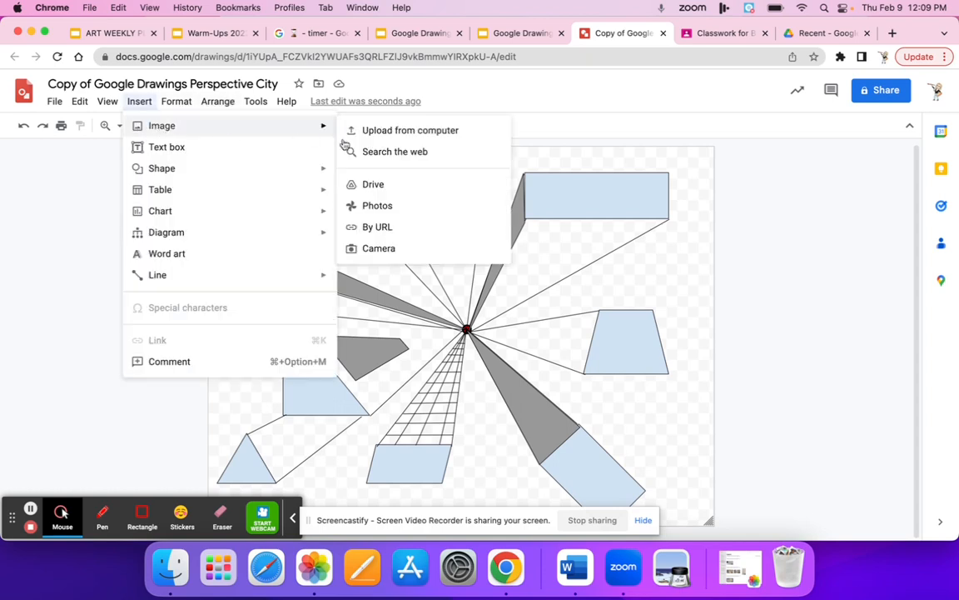
pyautogui.click(391, 151)
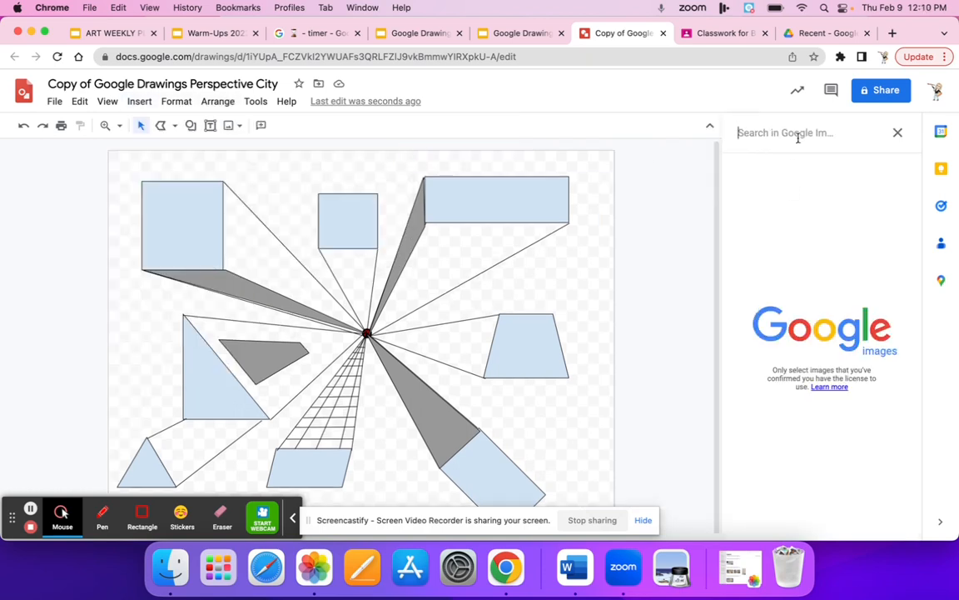
pyautogui.write('pool')
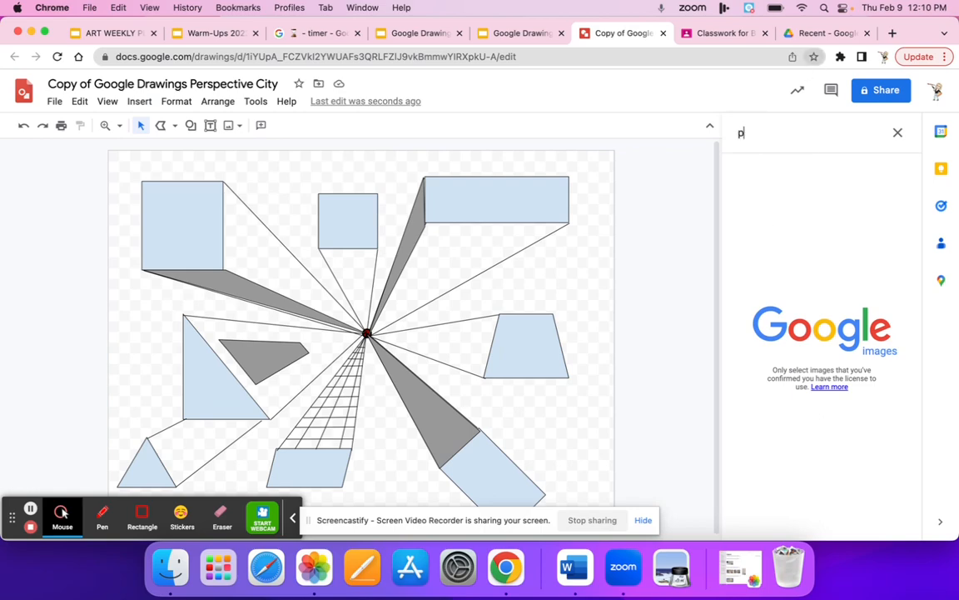